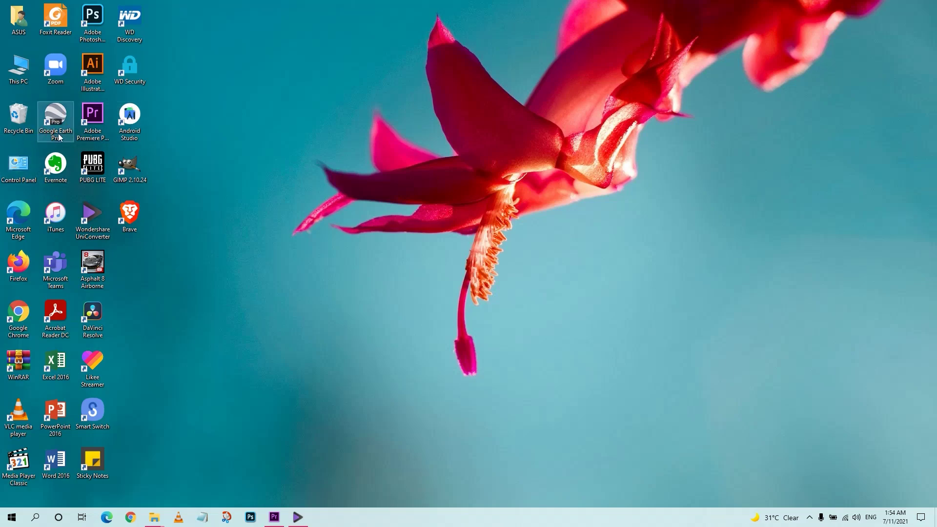
# - Bring the already open Premiere Pro 2020 window back from the taskbar
pyautogui.click(96, 119)
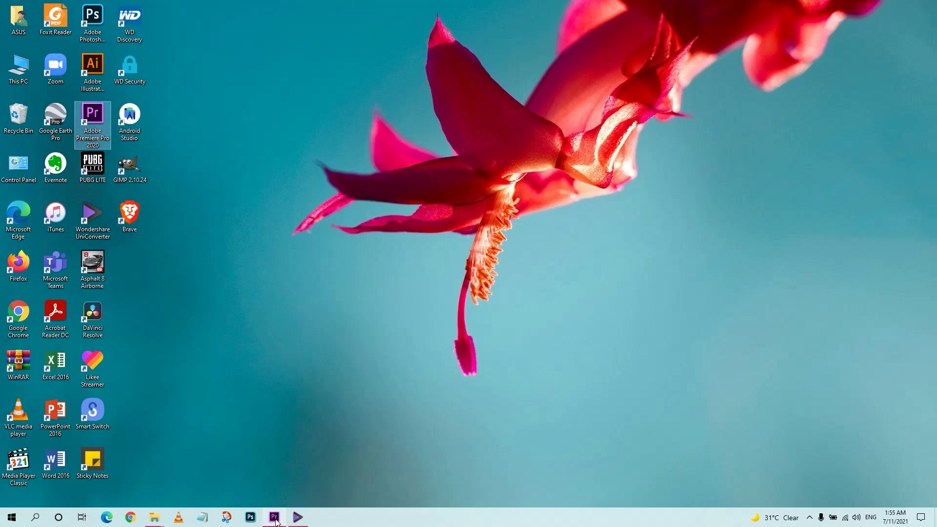
pyautogui.moveTo(276, 522)
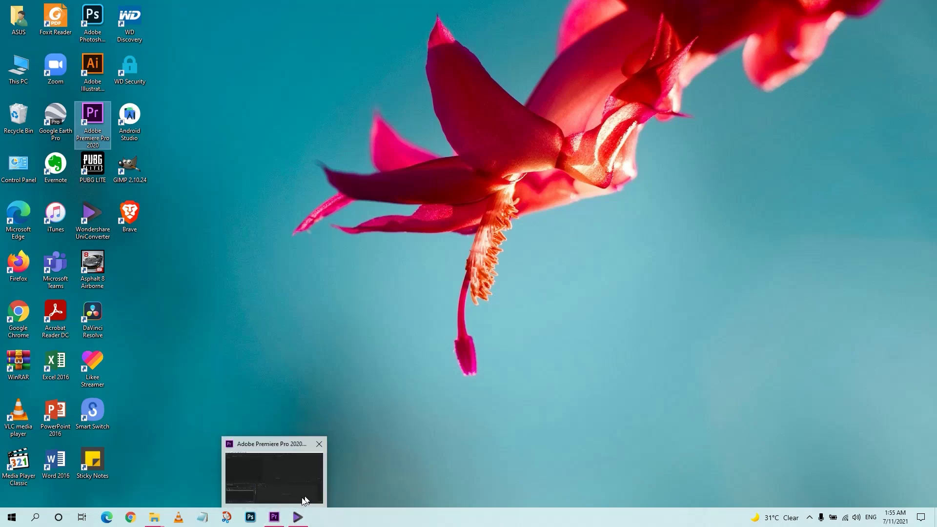
pyautogui.click(274, 521)
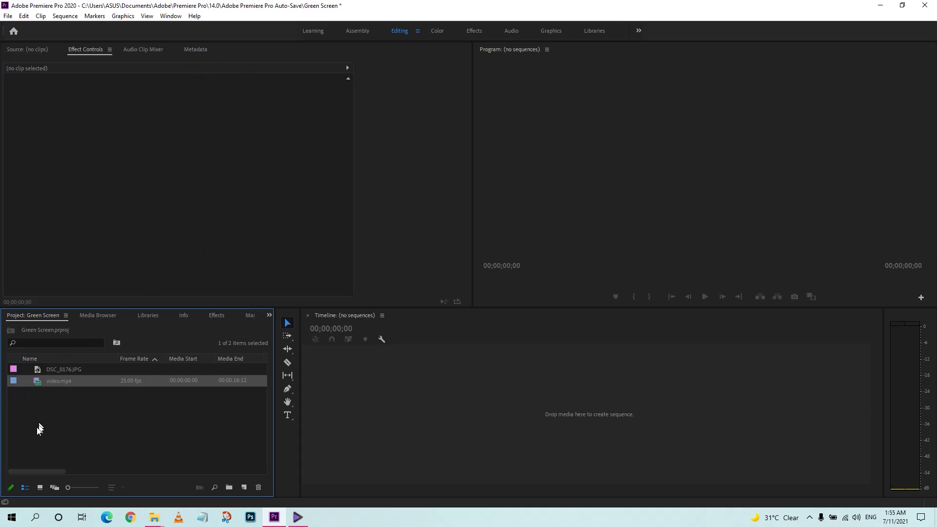
# - Create the 'video' sequence from video.mp4 and play its first few seconds
pyautogui.moveTo(14, 383); pyautogui.dragTo(340, 403)
pyautogui.moveTo(340, 402); pyautogui.dragTo(349, 404)
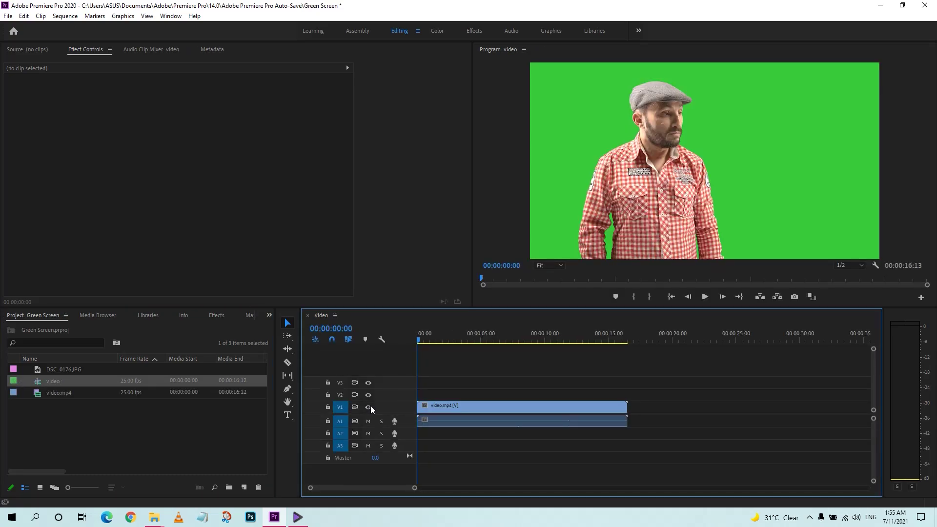
pyautogui.press('space')
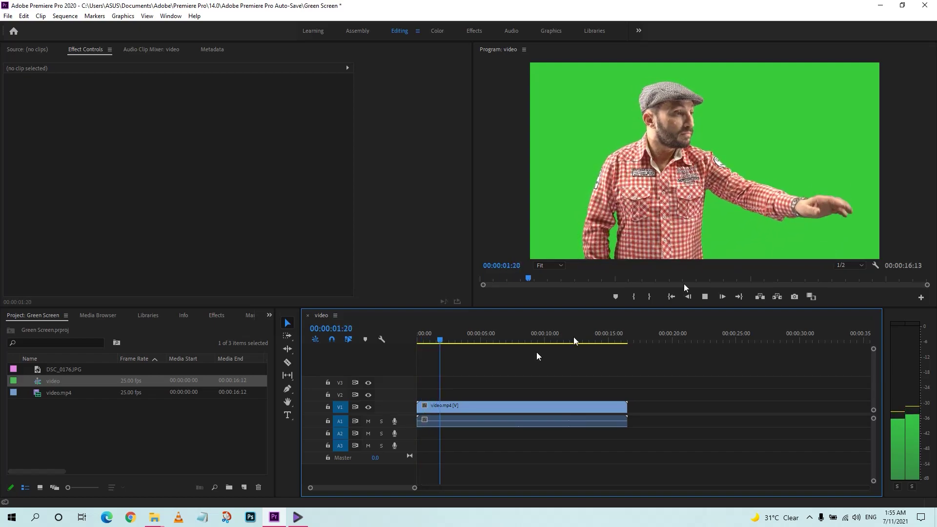
pyautogui.press('space')
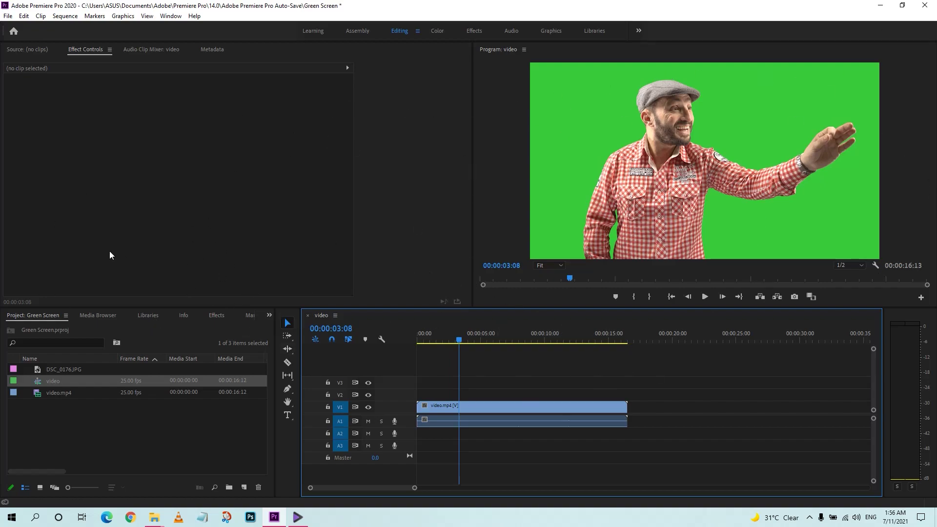
pyautogui.click(217, 318)
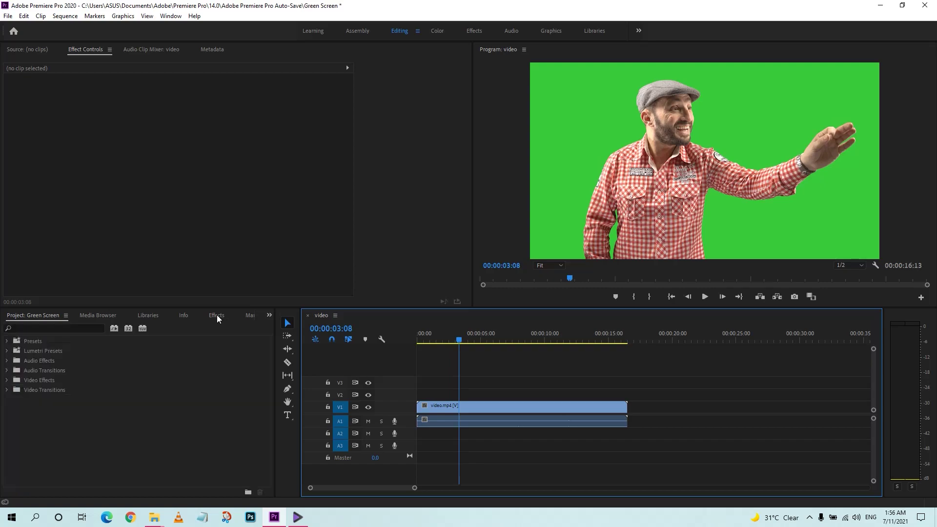
# - Search the effects for 'ultra' and drop Ultra Key onto the video.mp4 clip
pyautogui.click(40, 328)
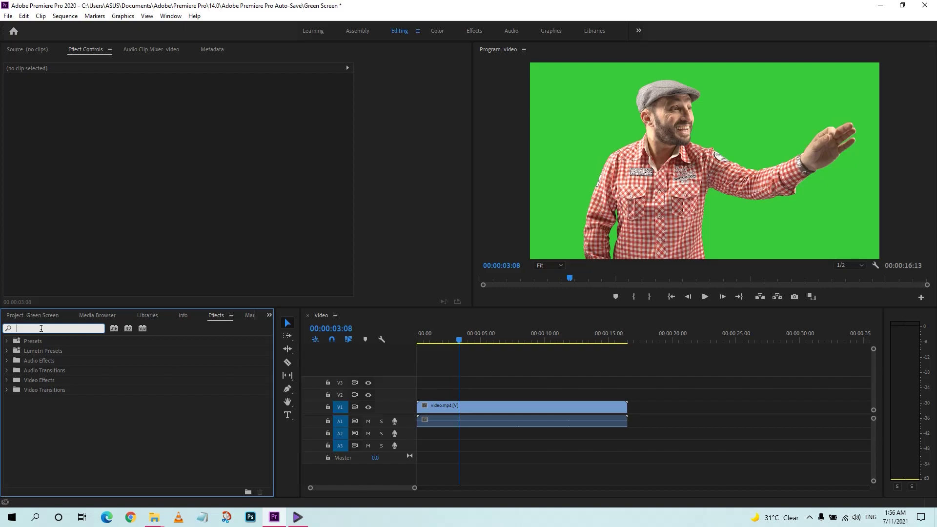
pyautogui.write('ultra')
pyautogui.moveTo(30, 399); pyautogui.dragTo(445, 409)
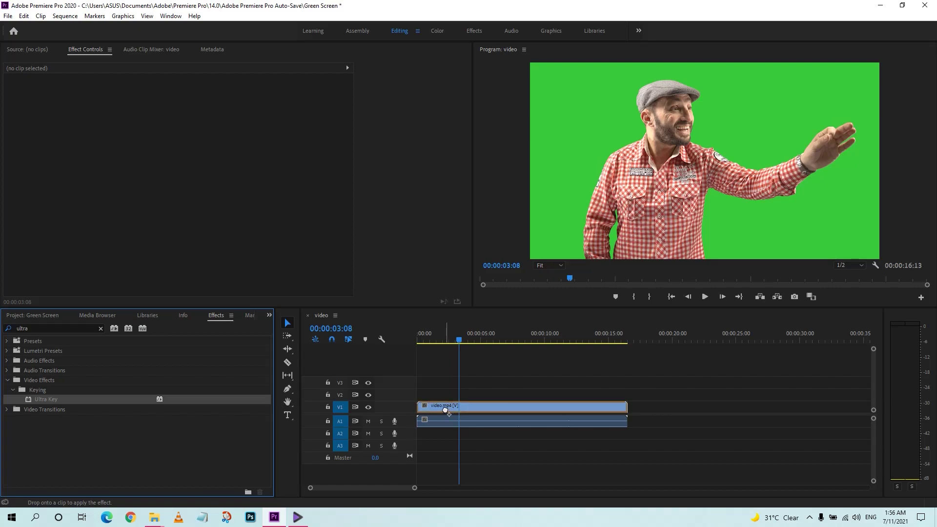
pyautogui.moveTo(445, 408); pyautogui.dragTo(445, 409)
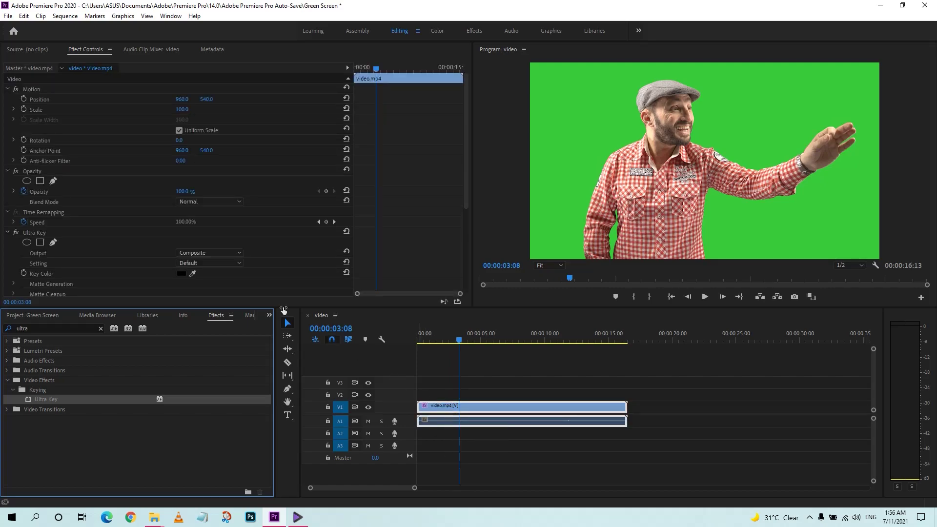
# - Set the Ultra Key Output to Alpha Channel to view the matte
pyautogui.moveTo(466, 171); pyautogui.dragTo(463, 209)
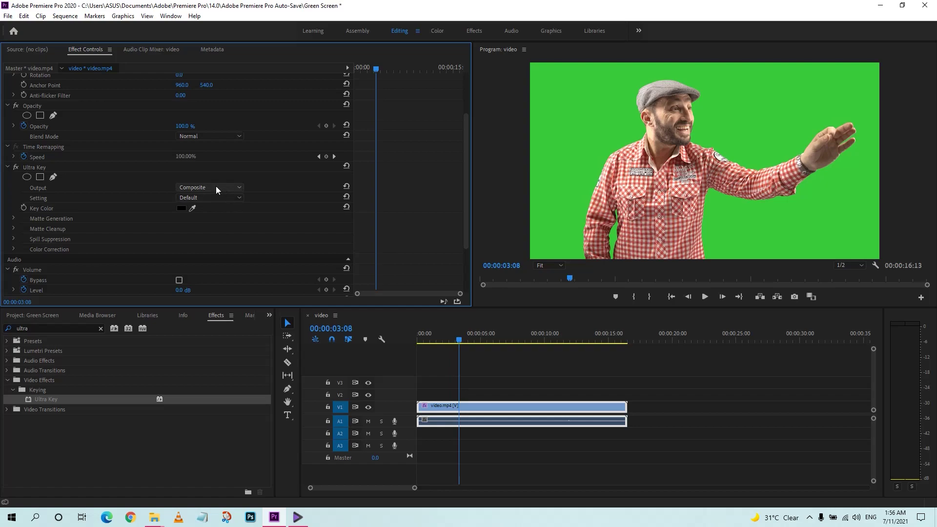
pyautogui.click(184, 188)
pyautogui.click(195, 190)
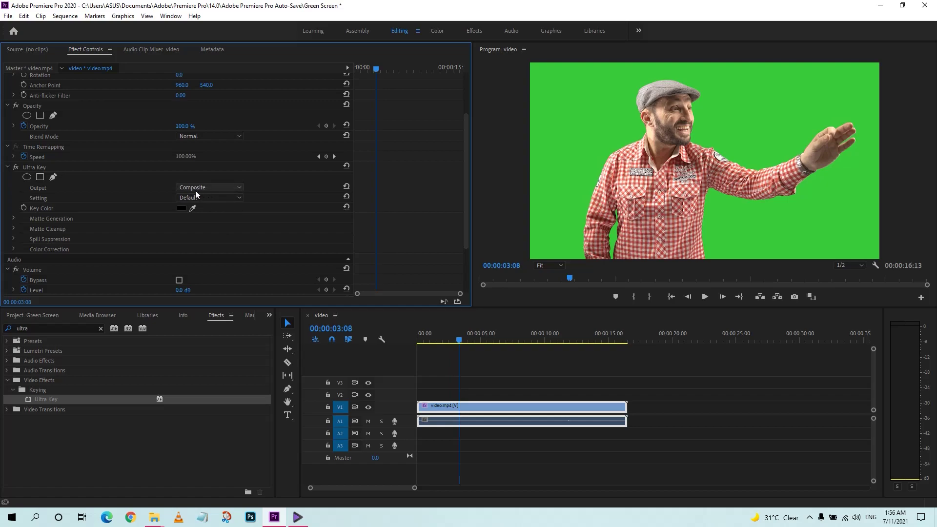
pyautogui.click(223, 187)
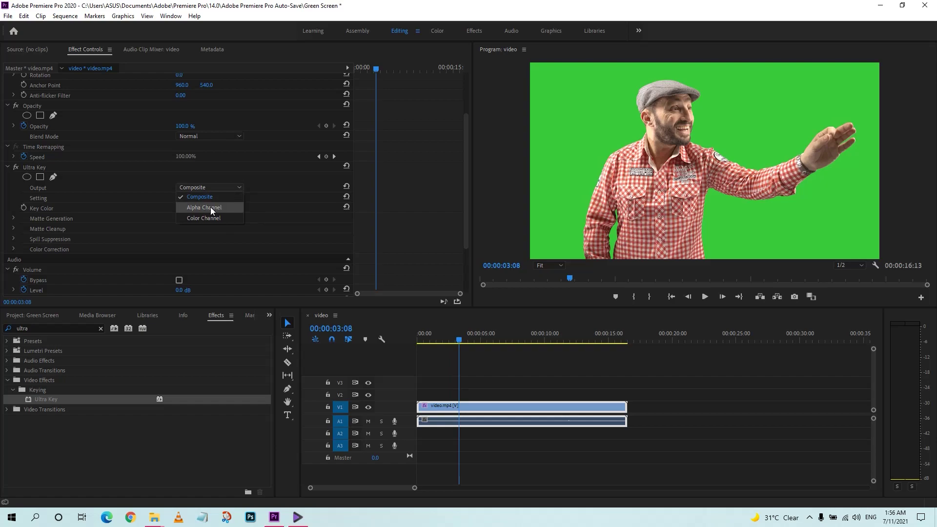
pyautogui.click(211, 209)
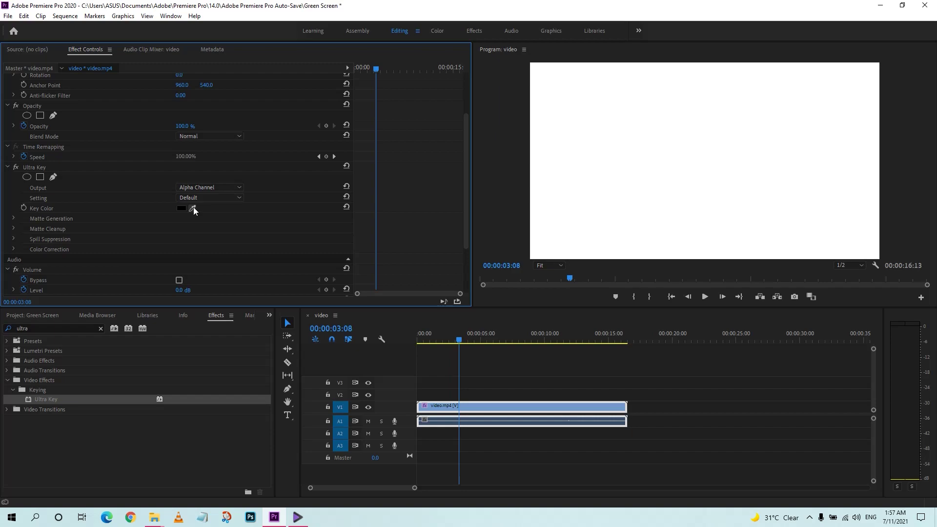
# - Sample the green backdrop as Key Color, then switch Output back to Composite
pyautogui.click(193, 207)
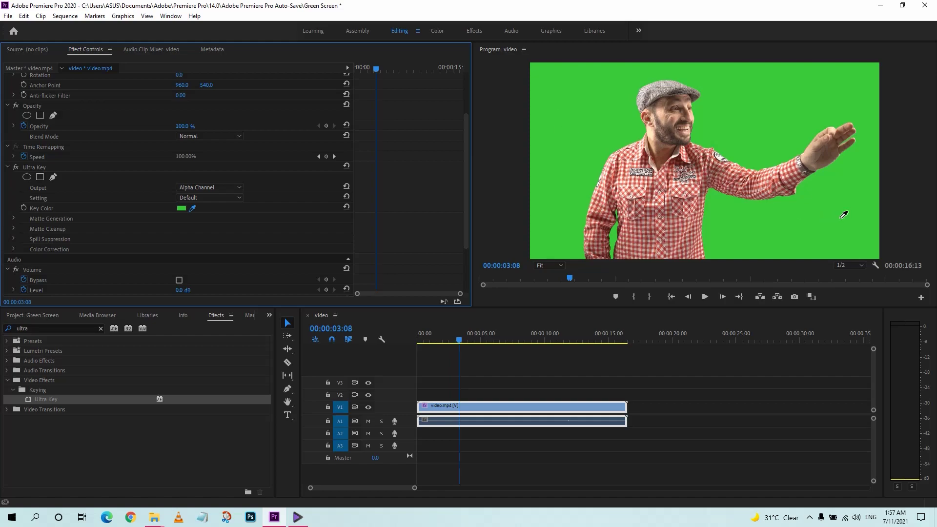
pyautogui.click(562, 141)
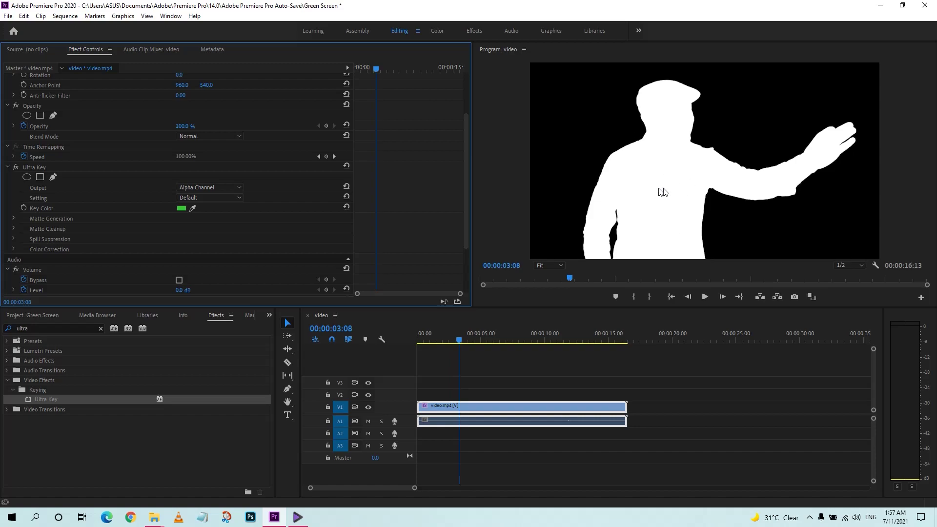
pyautogui.click(209, 187)
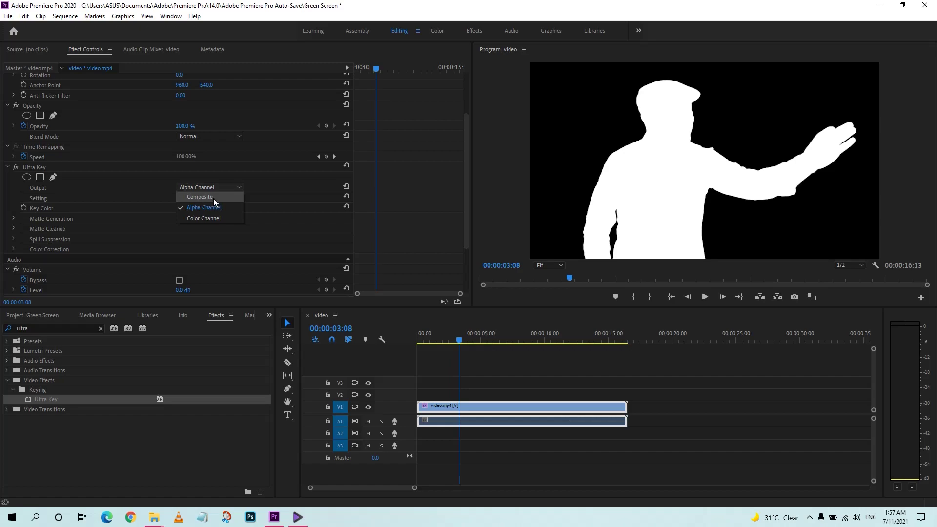
pyautogui.click(213, 198)
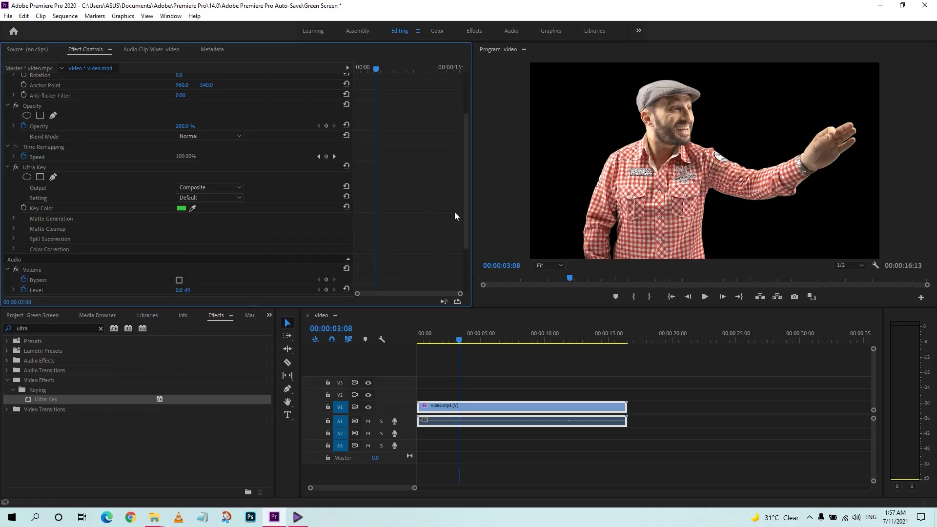
# - Move video.mp4 to V2, and put DSC_0176.JPG on V1 stretched to the video's length
pyautogui.click(43, 315)
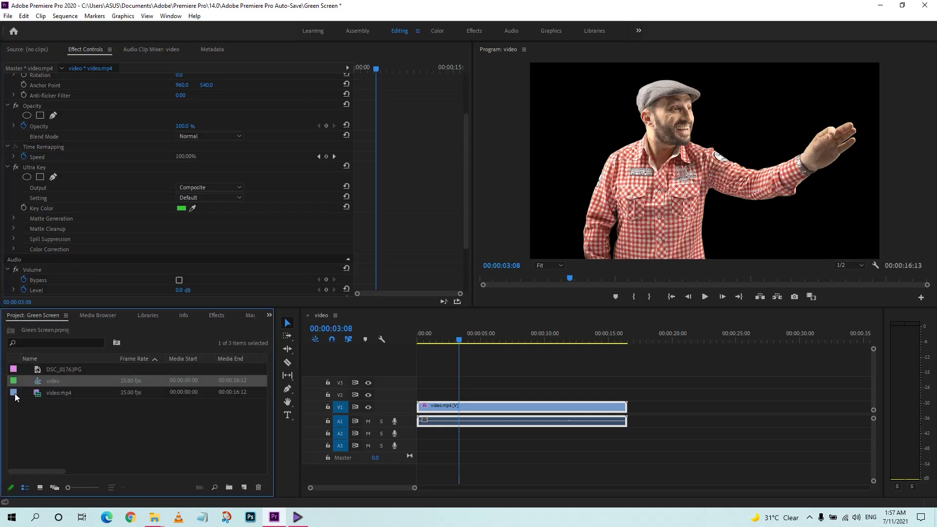
pyautogui.moveTo(495, 406); pyautogui.dragTo(496, 393)
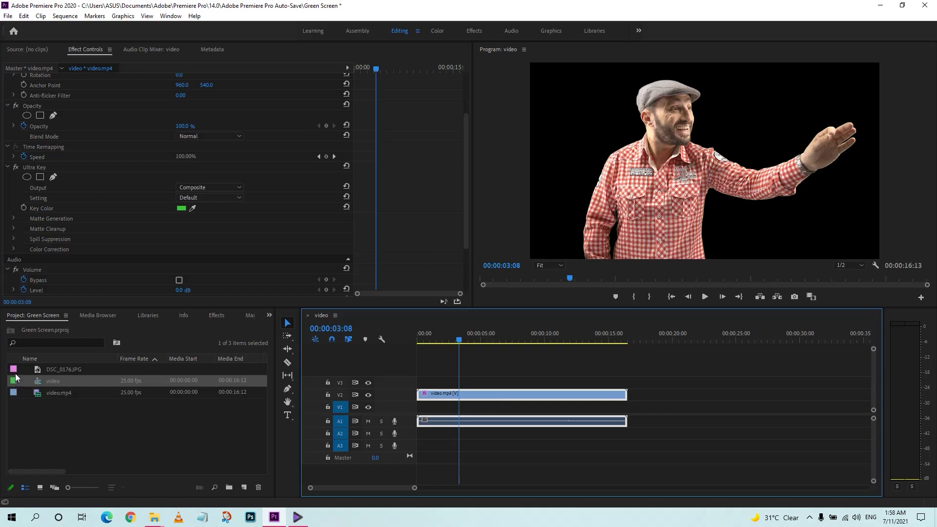
pyautogui.moveTo(13, 370); pyautogui.dragTo(425, 408)
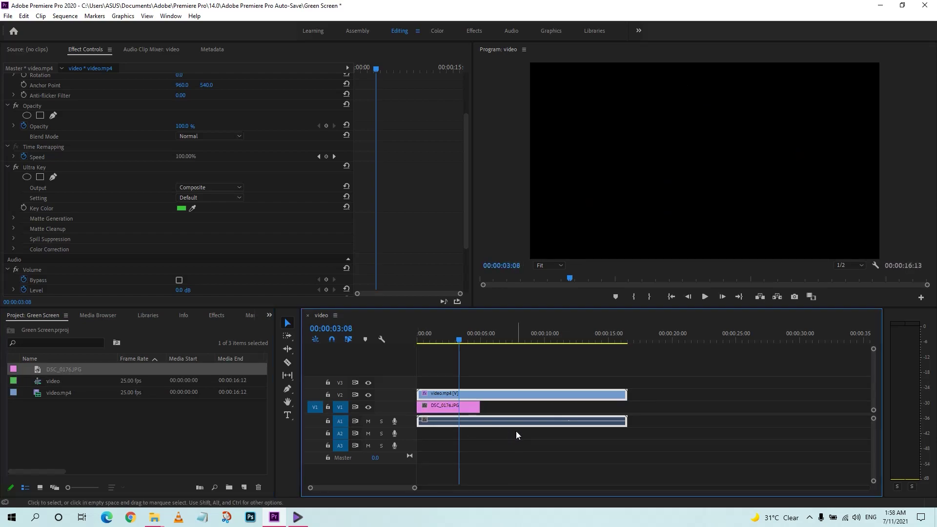
pyautogui.moveTo(483, 406); pyautogui.dragTo(627, 416)
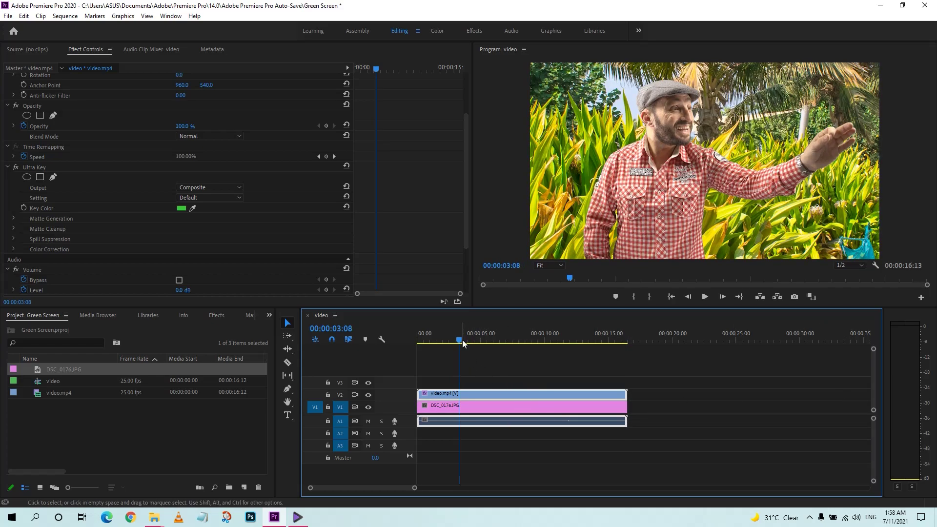
pyautogui.moveTo(461, 340); pyautogui.dragTo(599, 368)
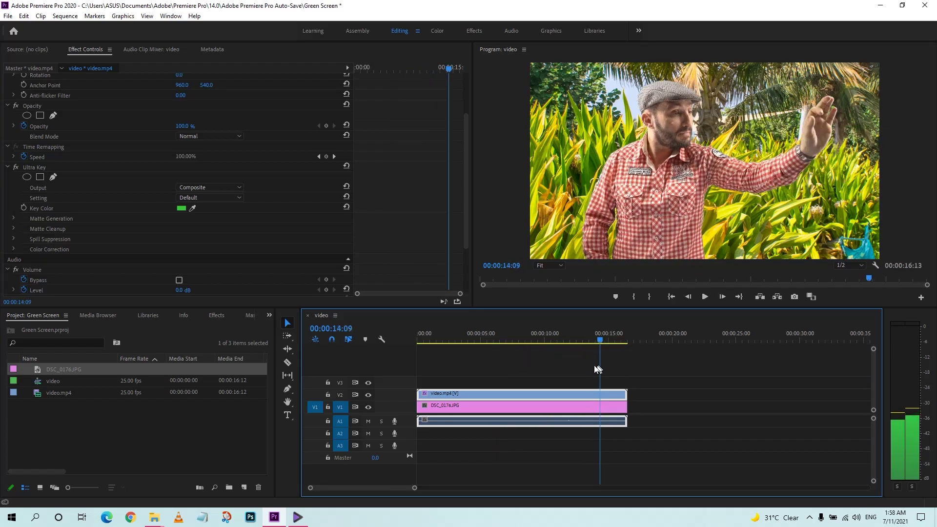
pyautogui.moveTo(600, 368); pyautogui.dragTo(476, 366)
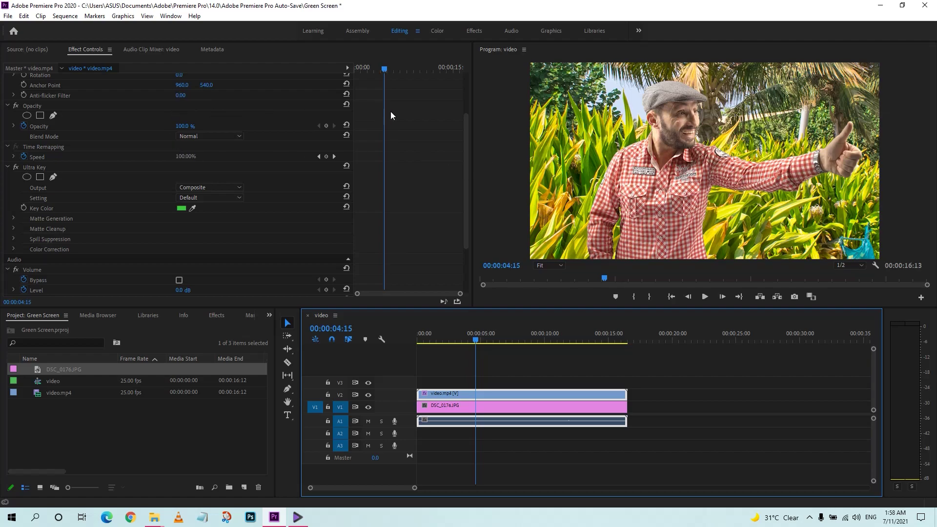
pyautogui.click(481, 407)
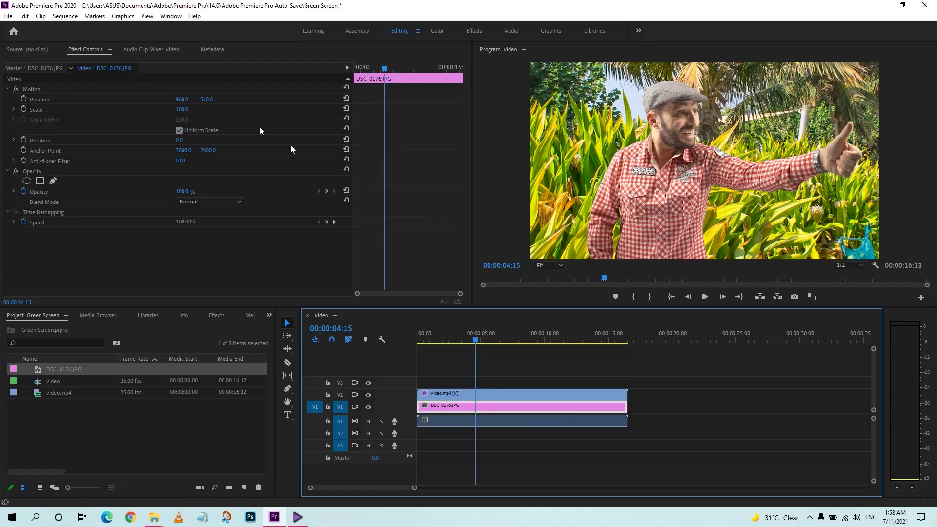
# - Set the DSC_0176.JPG Motion Scale to 32.0 so the palm beach shows behind
pyautogui.click(182, 111)
pyautogui.write('67')
pyautogui.press('Return')
pyautogui.moveTo(181, 109)
pyautogui.mouseDown()
pyautogui.moveTo(161, 110)
pyautogui.moveTo(184, 110)
pyautogui.mouseUp()
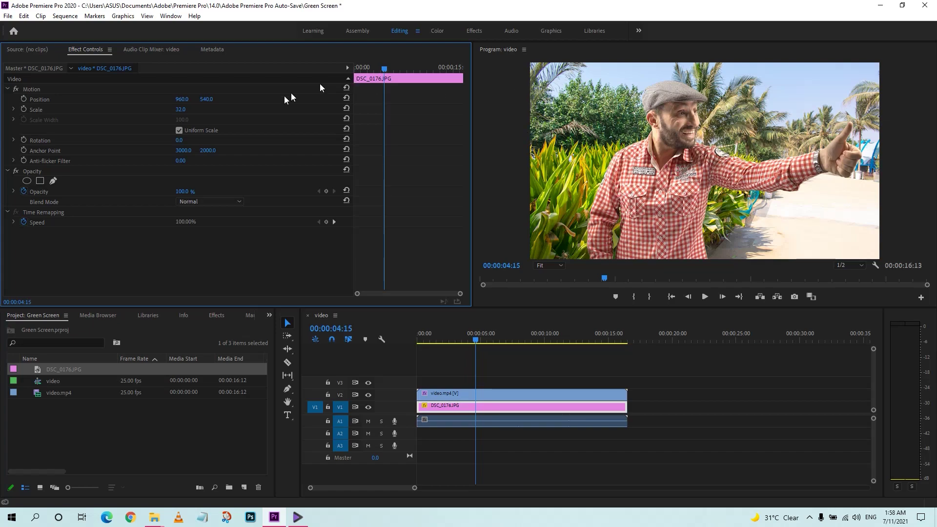
pyautogui.moveTo(178, 113)
pyautogui.mouseDown()
pyautogui.moveTo(190, 113)
pyautogui.moveTo(179, 110)
pyautogui.mouseUp()
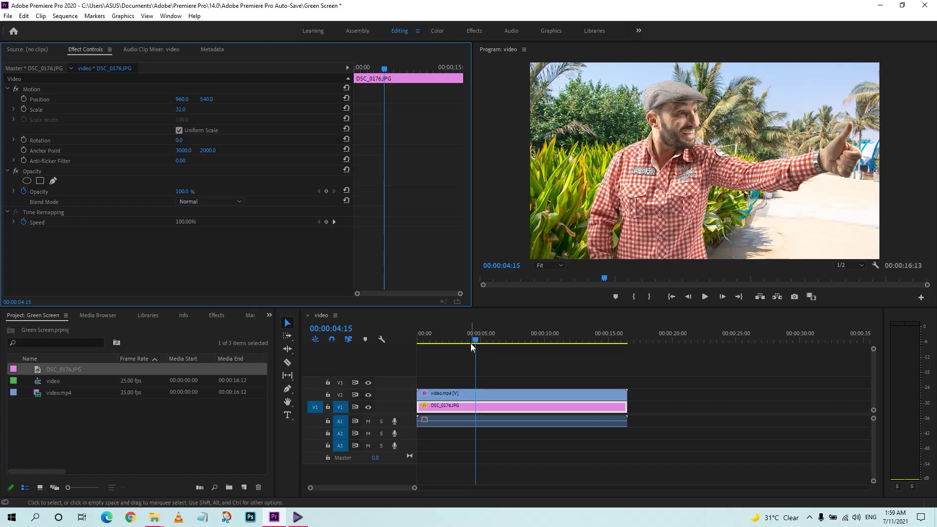
pyautogui.moveTo(476, 340); pyautogui.dragTo(408, 345)
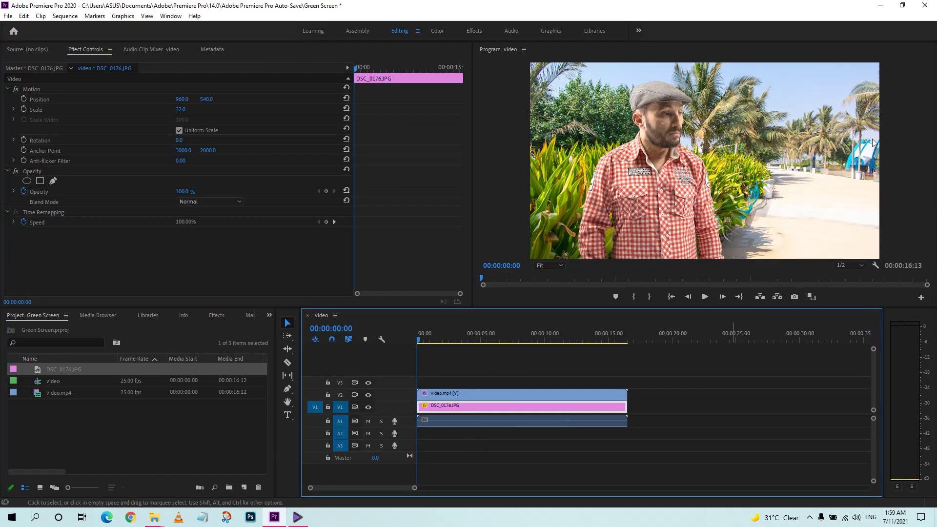
pyautogui.press('space')
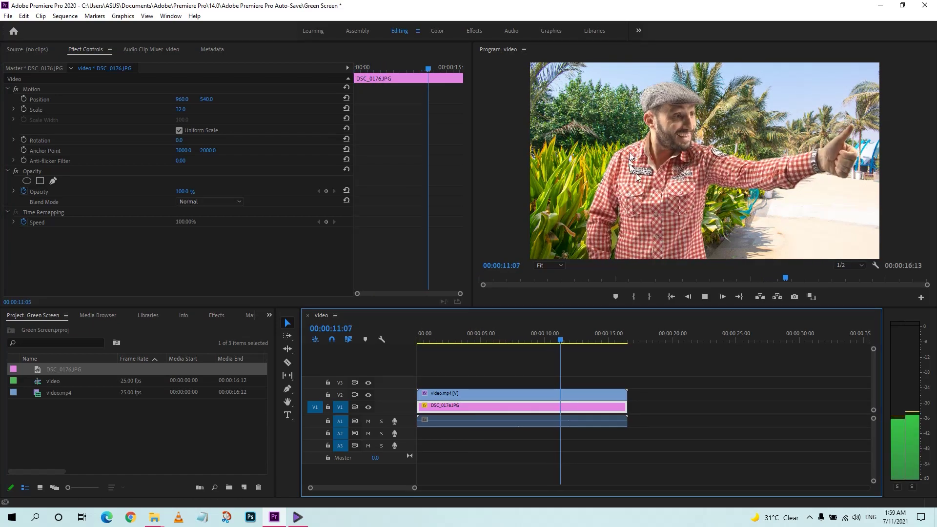
pyautogui.press('space')
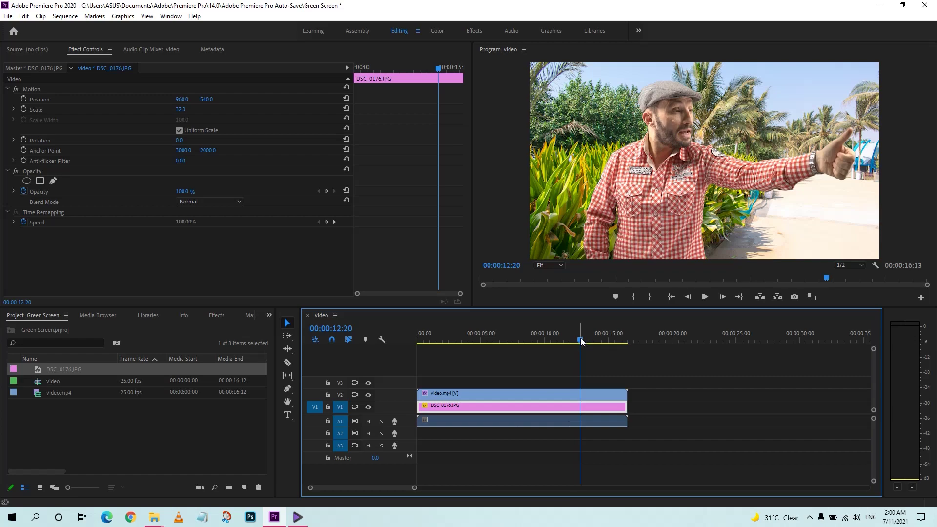
pyautogui.moveTo(580, 341); pyautogui.dragTo(400, 338)
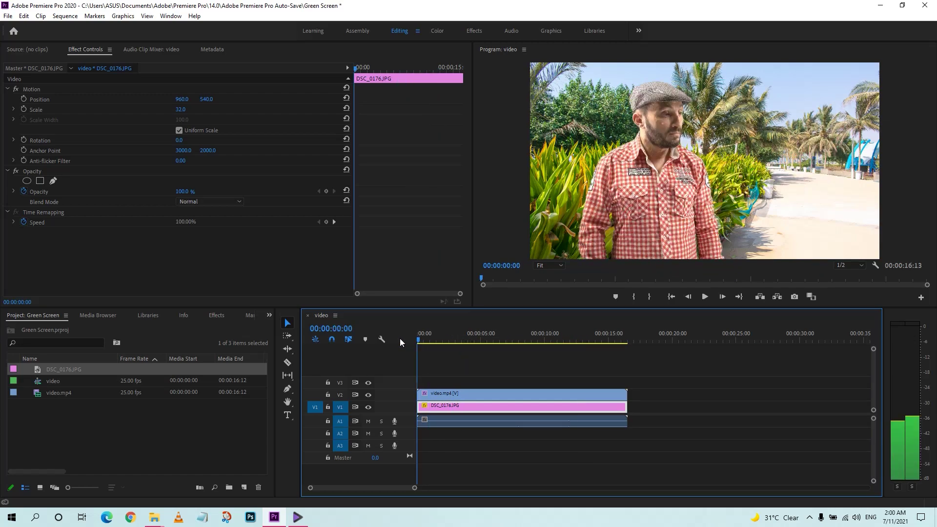
pyautogui.click(432, 341)
pyautogui.press('space')
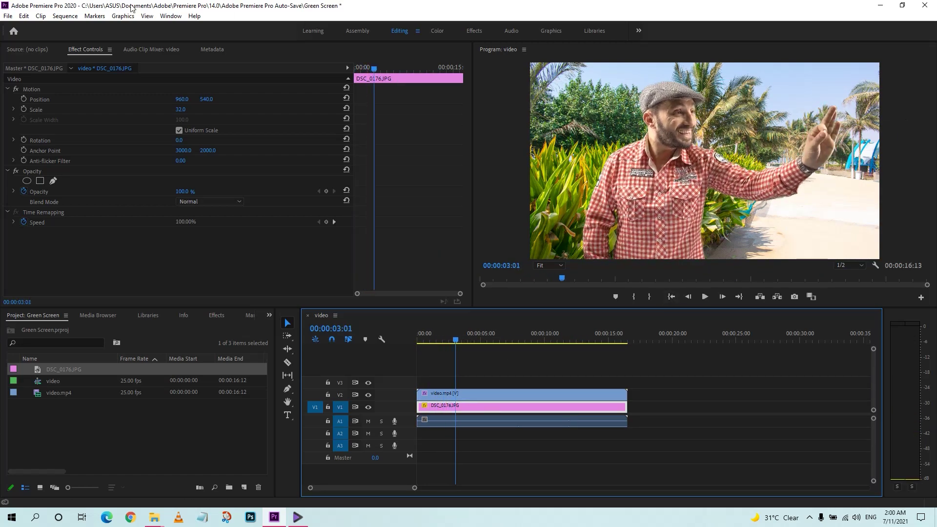
# - Export the sequence through File > Export > Media to video.mp4 and start encoding
pyautogui.click(8, 16)
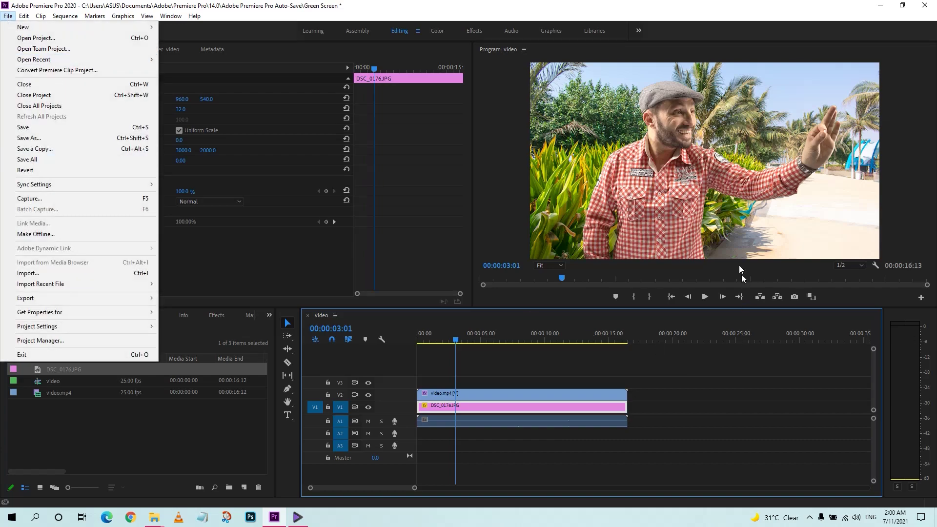
pyautogui.click(613, 450)
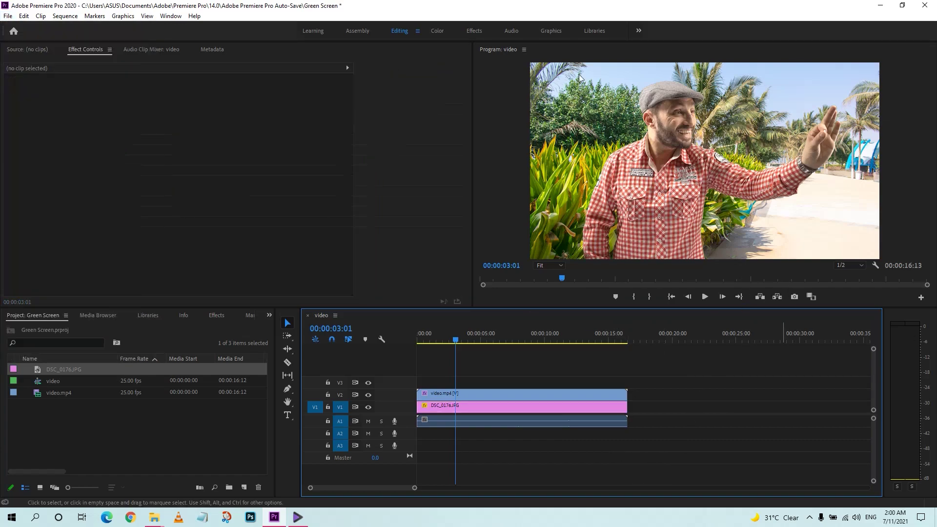
pyautogui.click(8, 16)
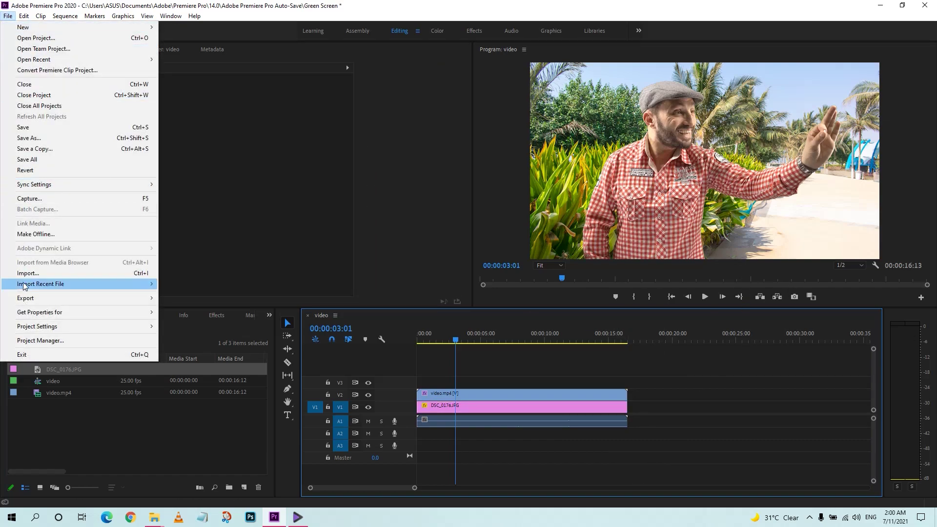
pyautogui.moveTo(58, 298)
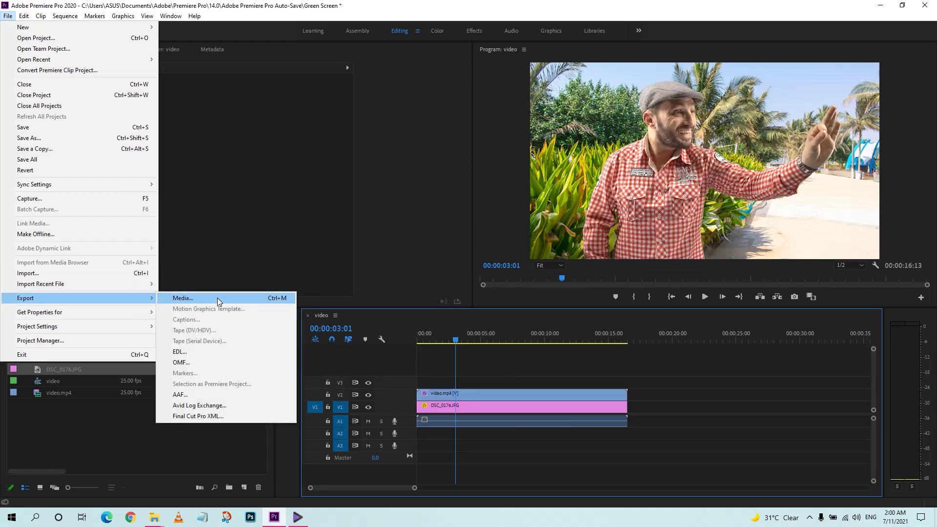
pyautogui.click(217, 297)
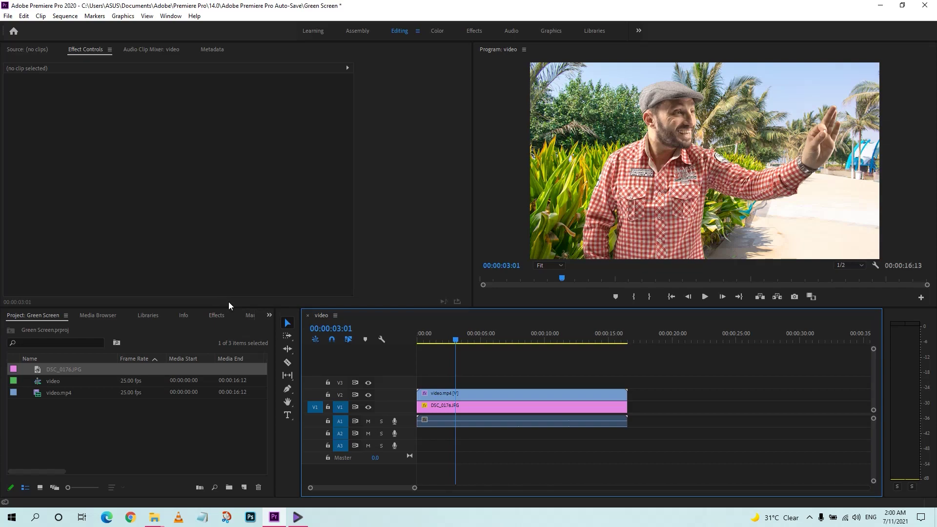
pyautogui.click(518, 441)
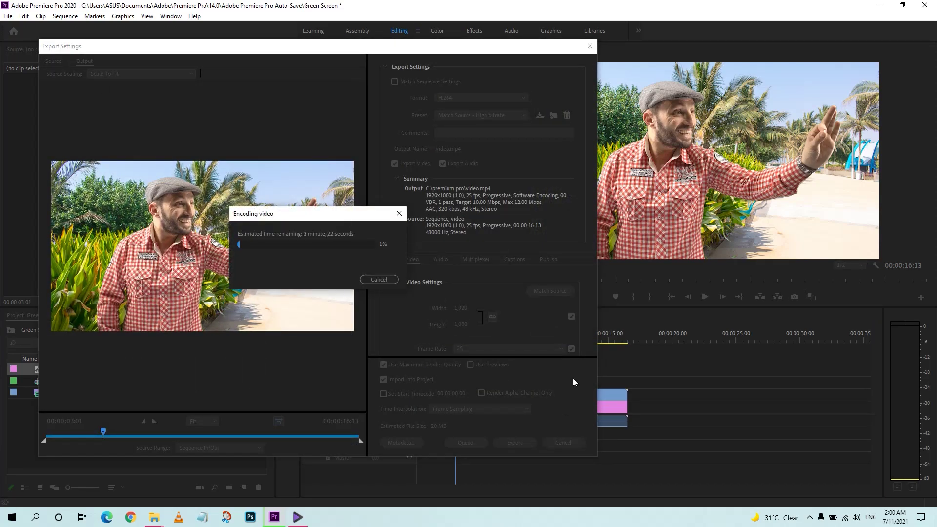